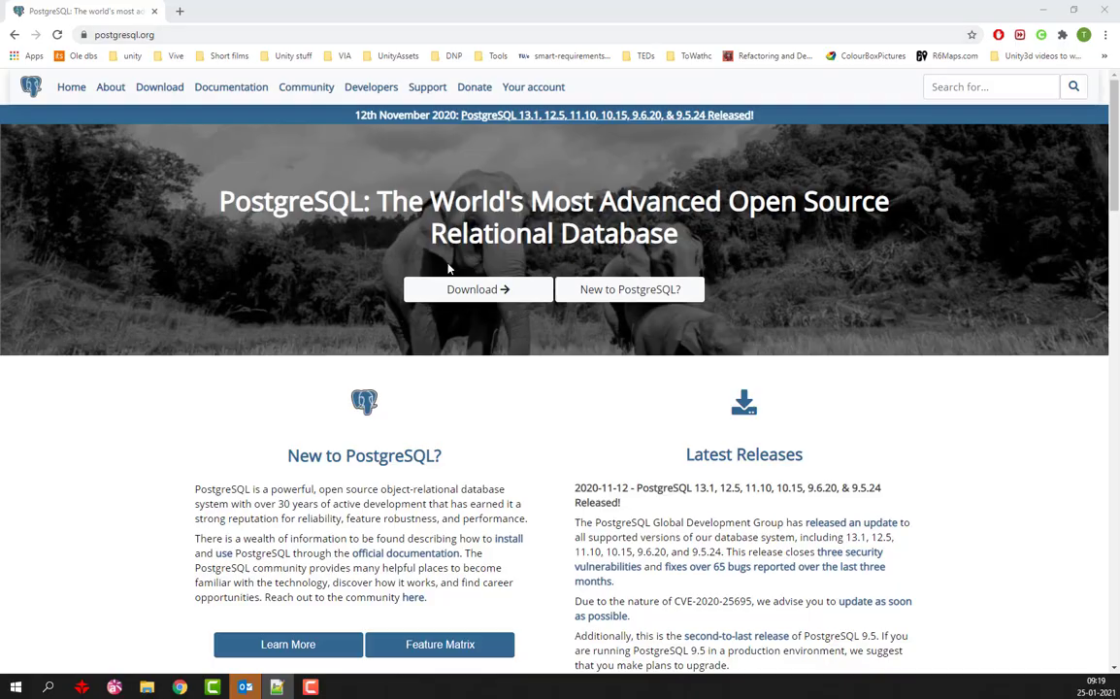
# Download the PostgreSQL 13.1 installer for Windows x86-64 from the EDB download page and save it in the Install files folder
pyautogui.click(506, 290)
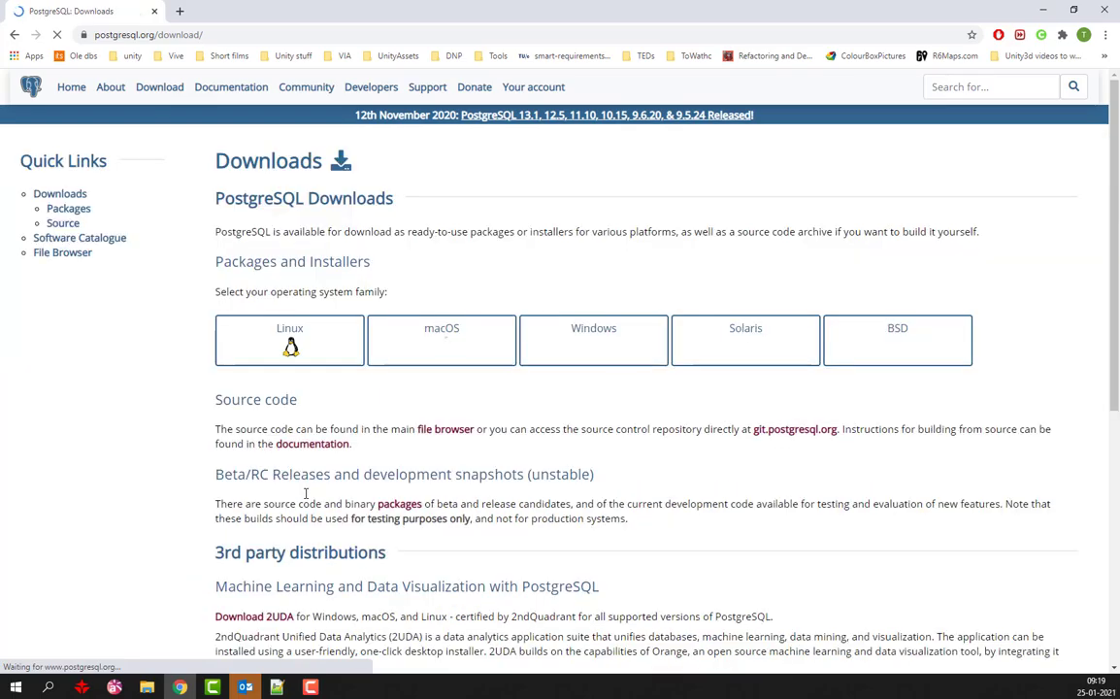
pyautogui.click(609, 347)
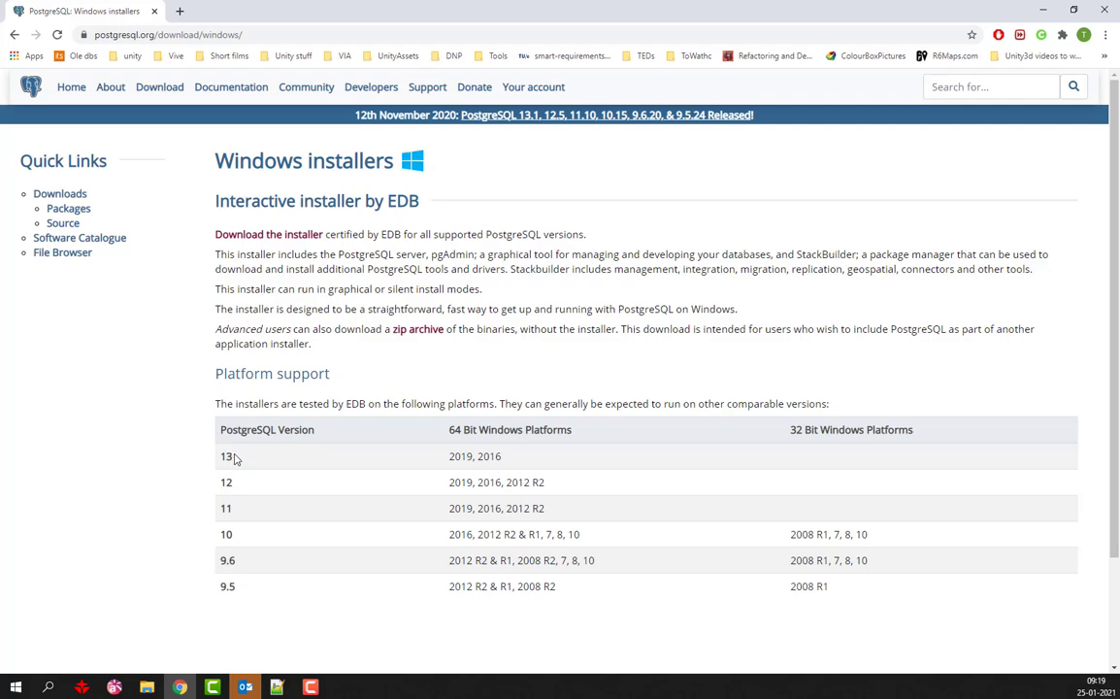
pyautogui.scroll(-3, 240, 458)
pyautogui.scroll(3, 243, 456)
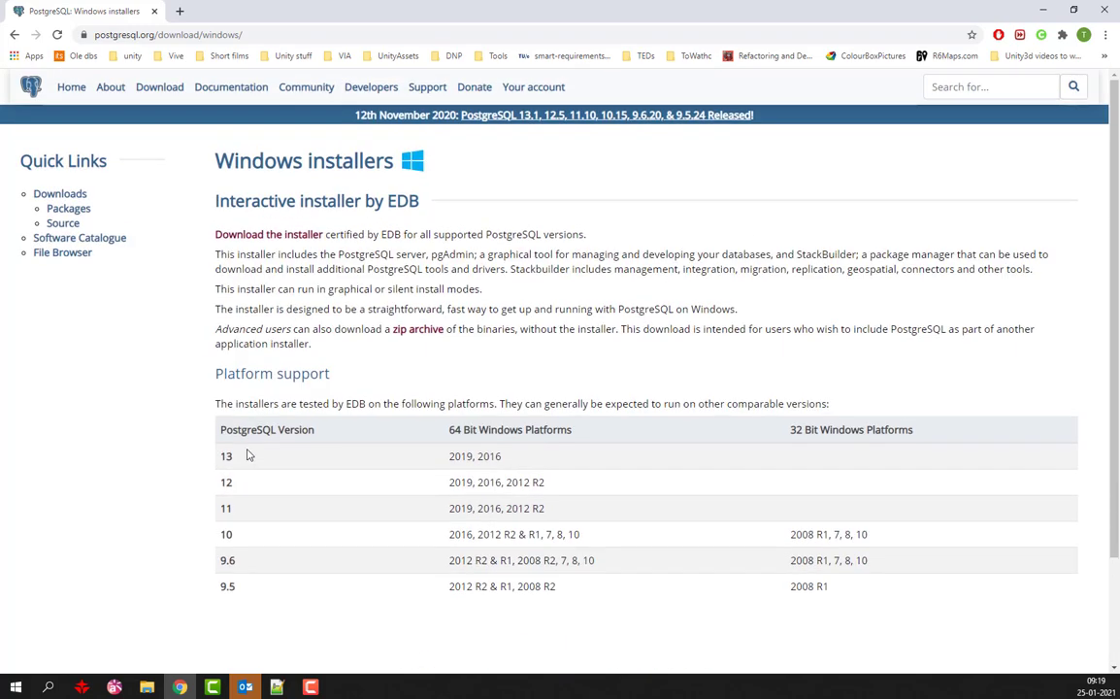
pyautogui.click(297, 237)
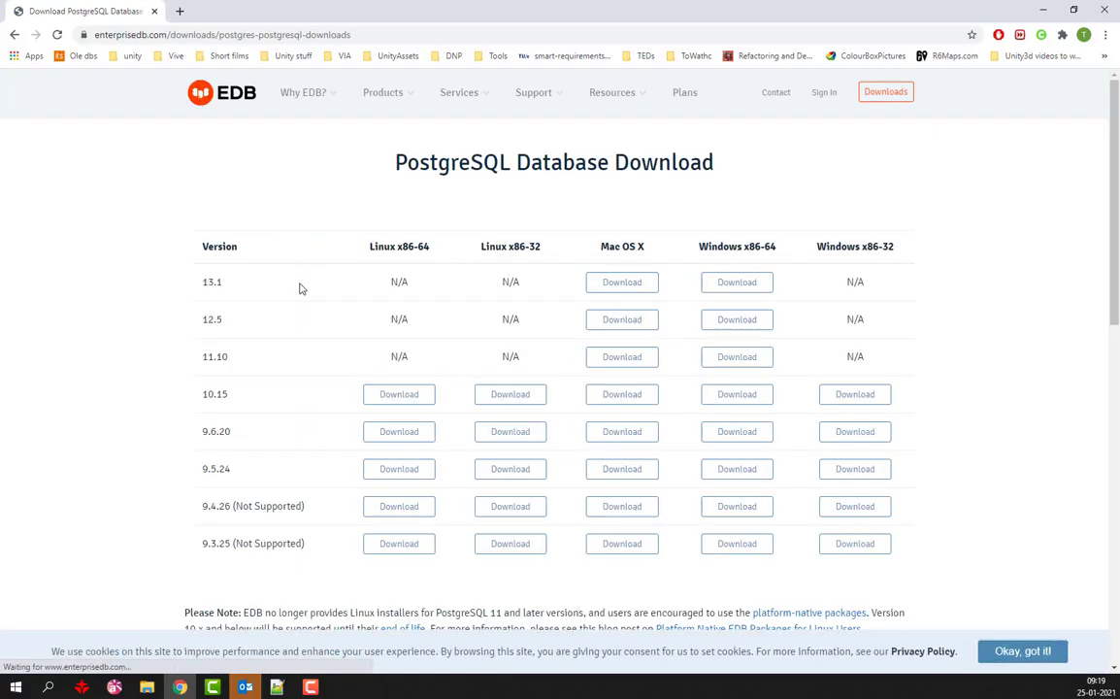
pyautogui.click(723, 287)
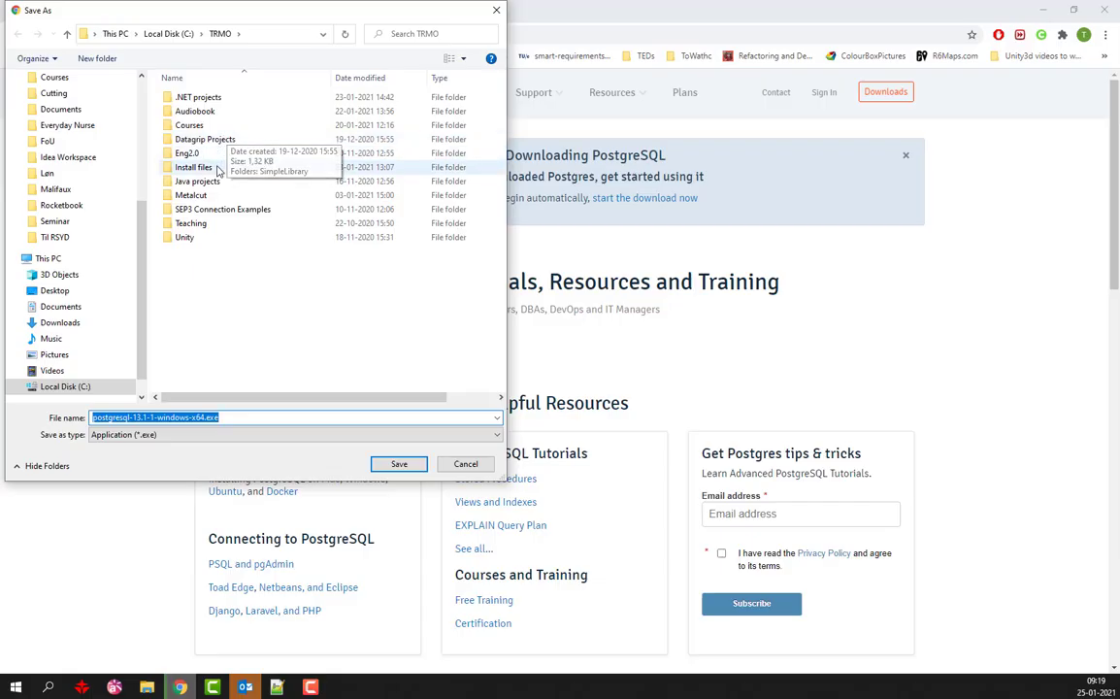
pyautogui.doubleClick(199, 167)
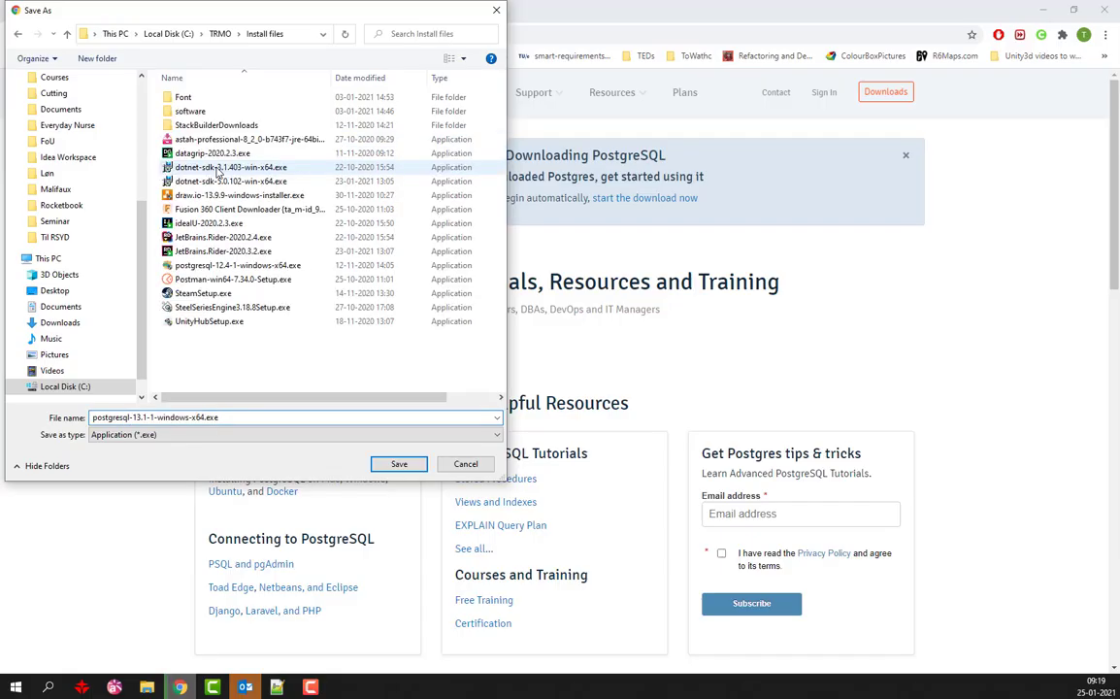
pyautogui.click(399, 465)
# Launch the downloaded PostgreSQL installer and accept the default installation directory, all four components and the default data directory
pyautogui.click(143, 659)
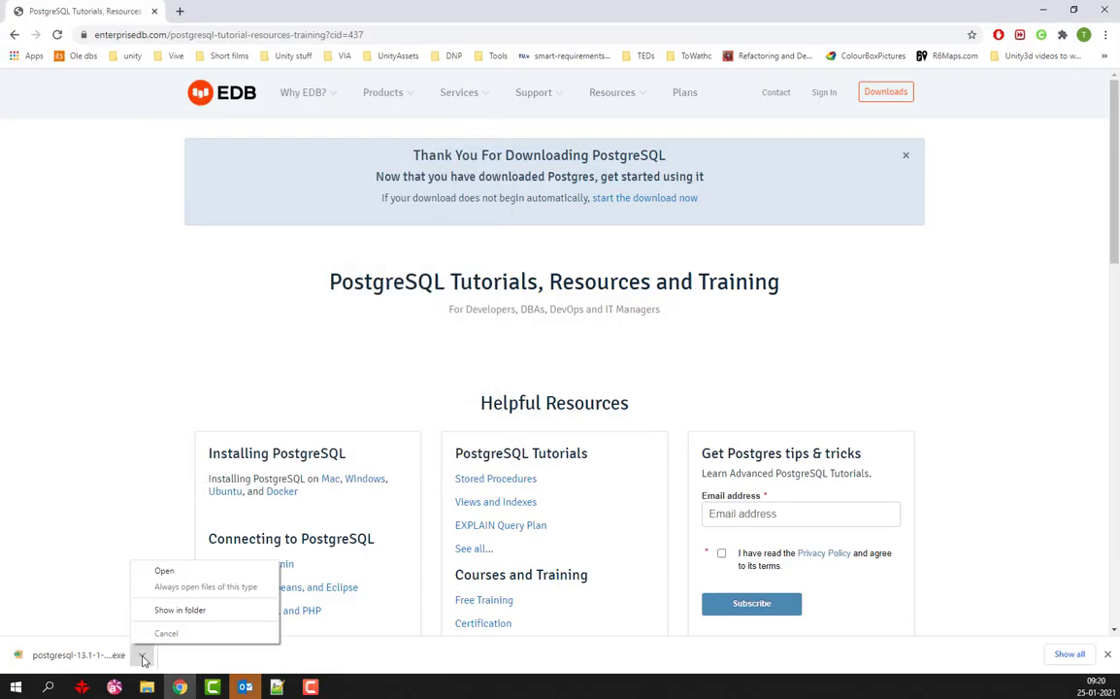
pyautogui.click(179, 573)
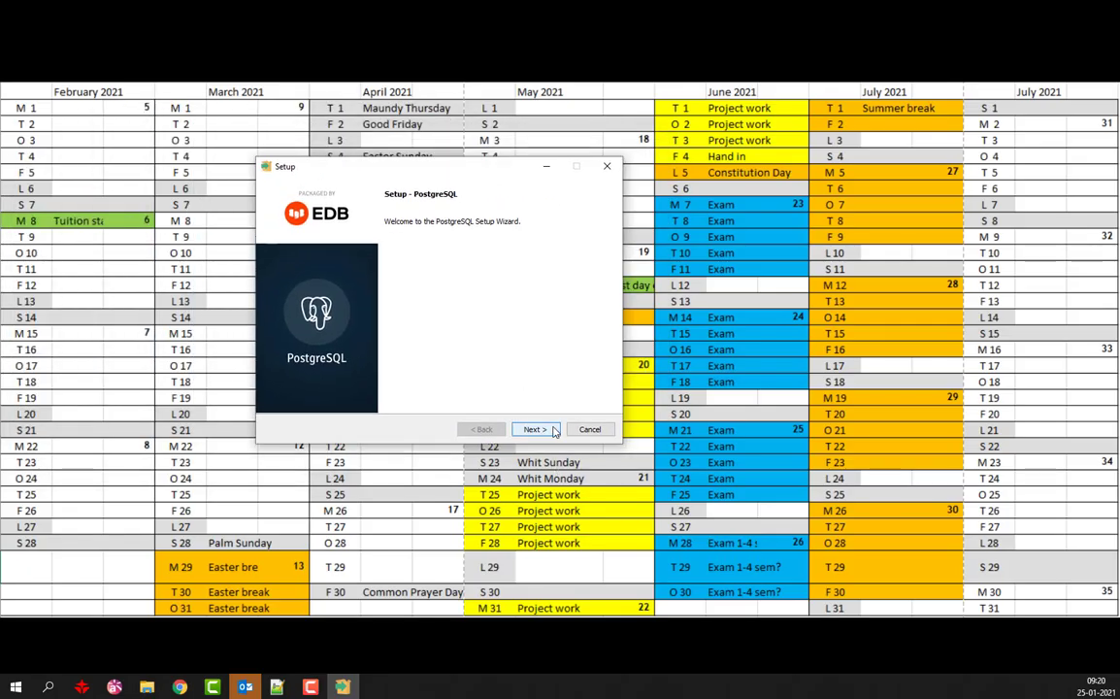
pyautogui.click(535, 429)
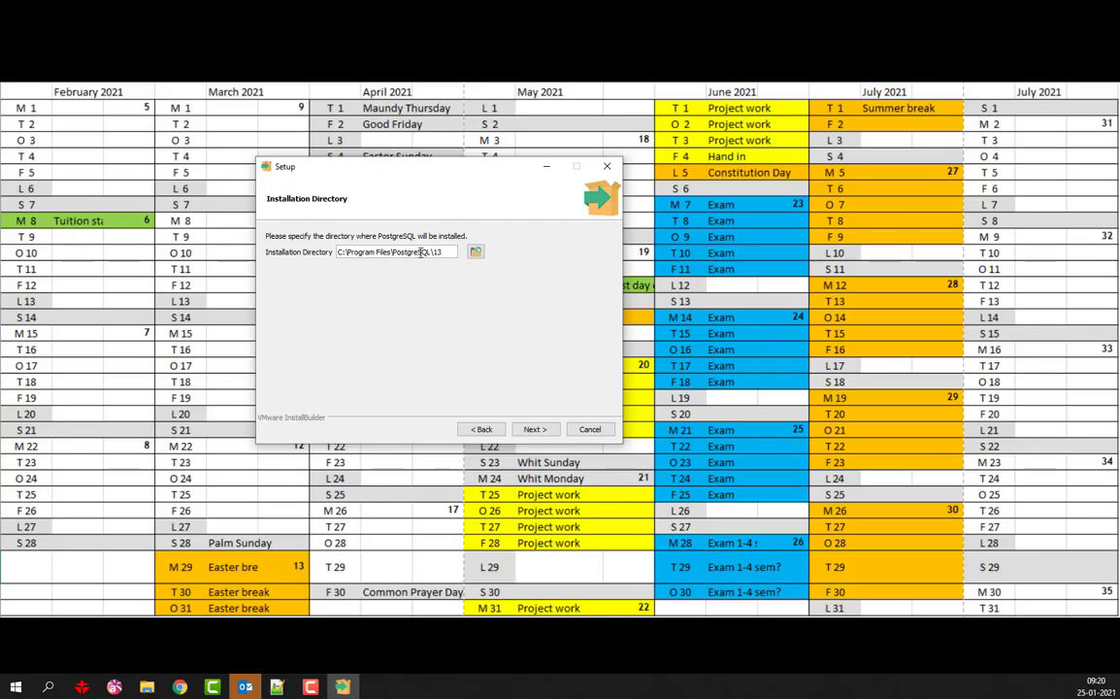
pyautogui.click(546, 430)
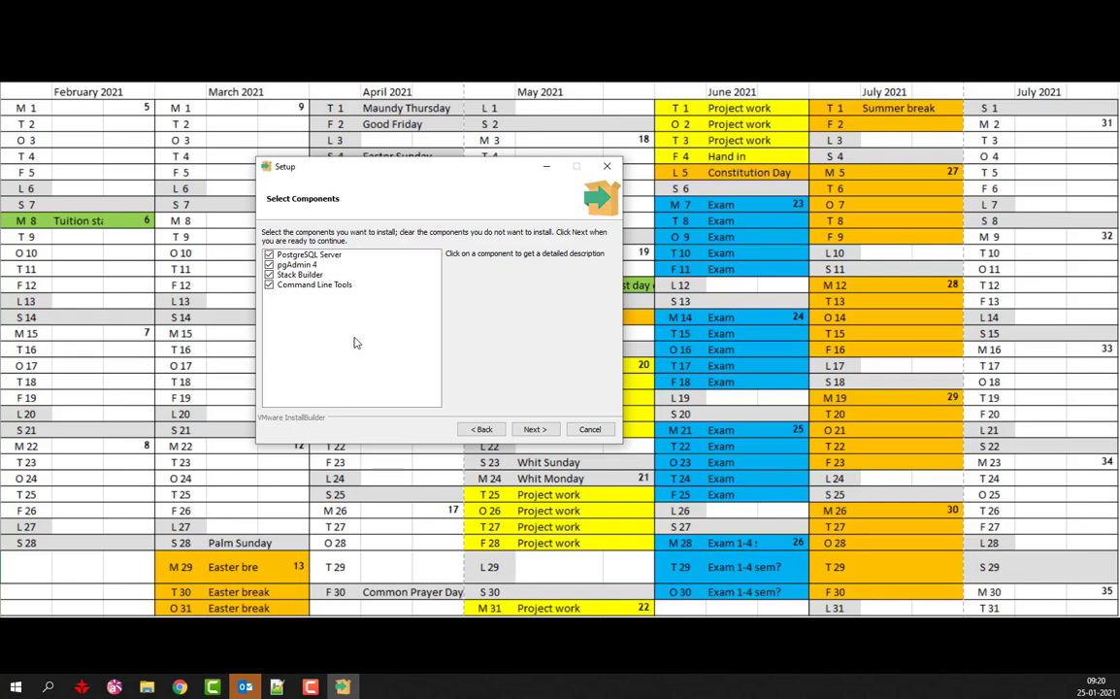
pyautogui.click(533, 430)
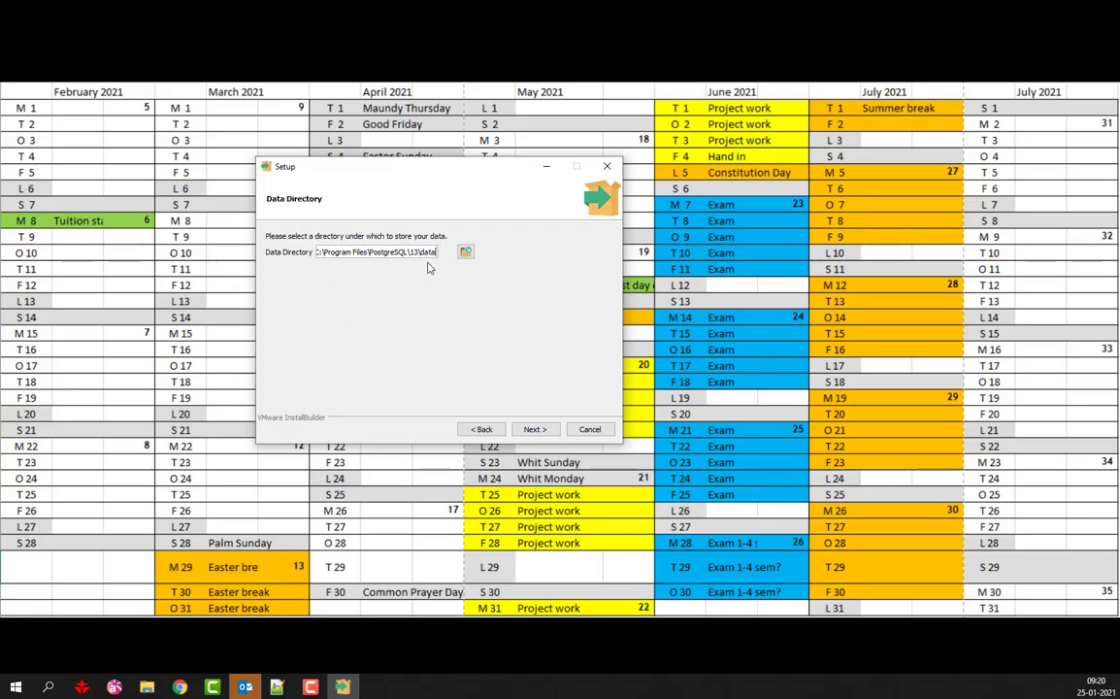
pyautogui.click(533, 429)
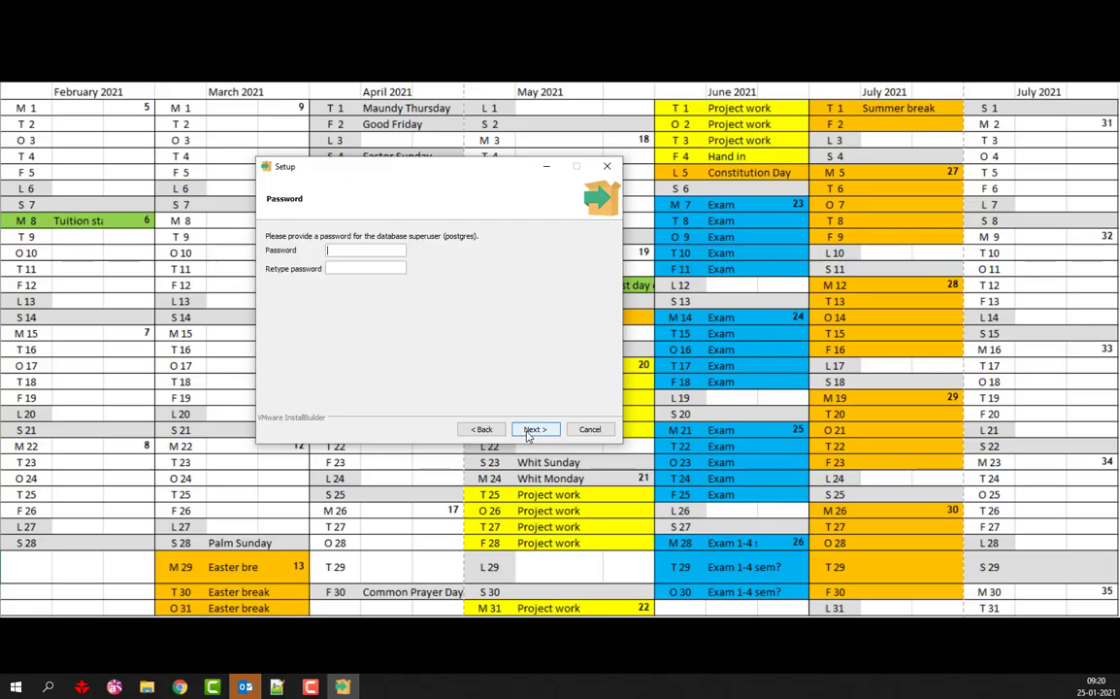
# Enter and repeat a password for the database superuser postgres, and submit it
pyautogui.click(358, 249)
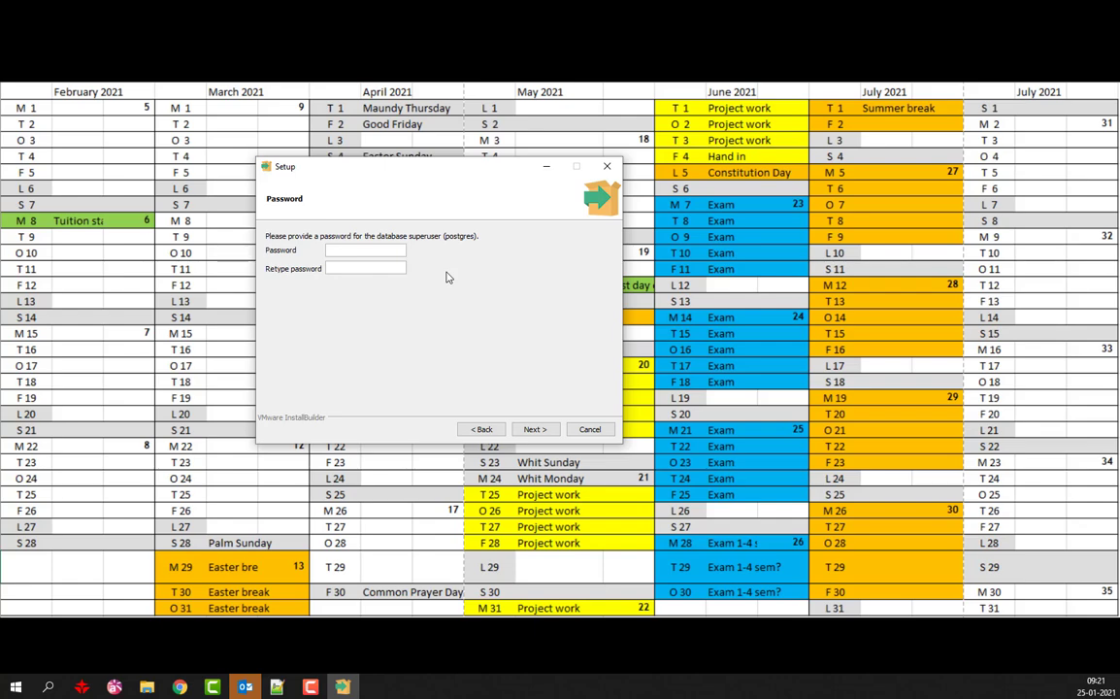
pyautogui.click(379, 249)
pyautogui.write('••••••••••••••••')
pyautogui.hotkey('ctrl', 'a')
pyautogui.write('••••••••')
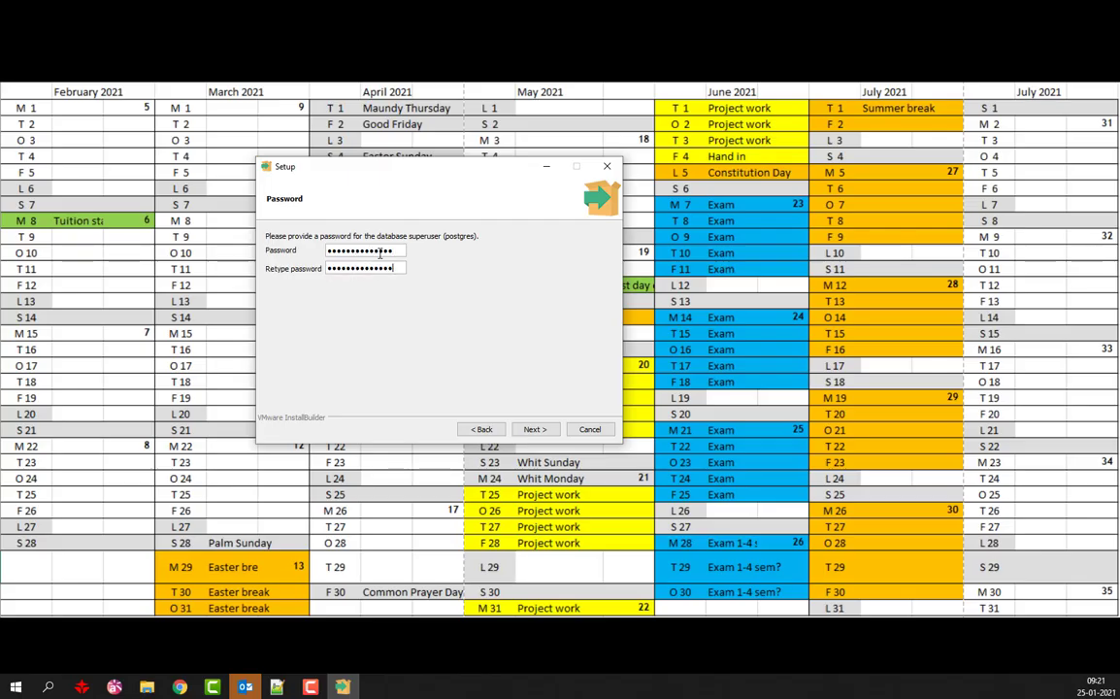
pyautogui.click(535, 429)
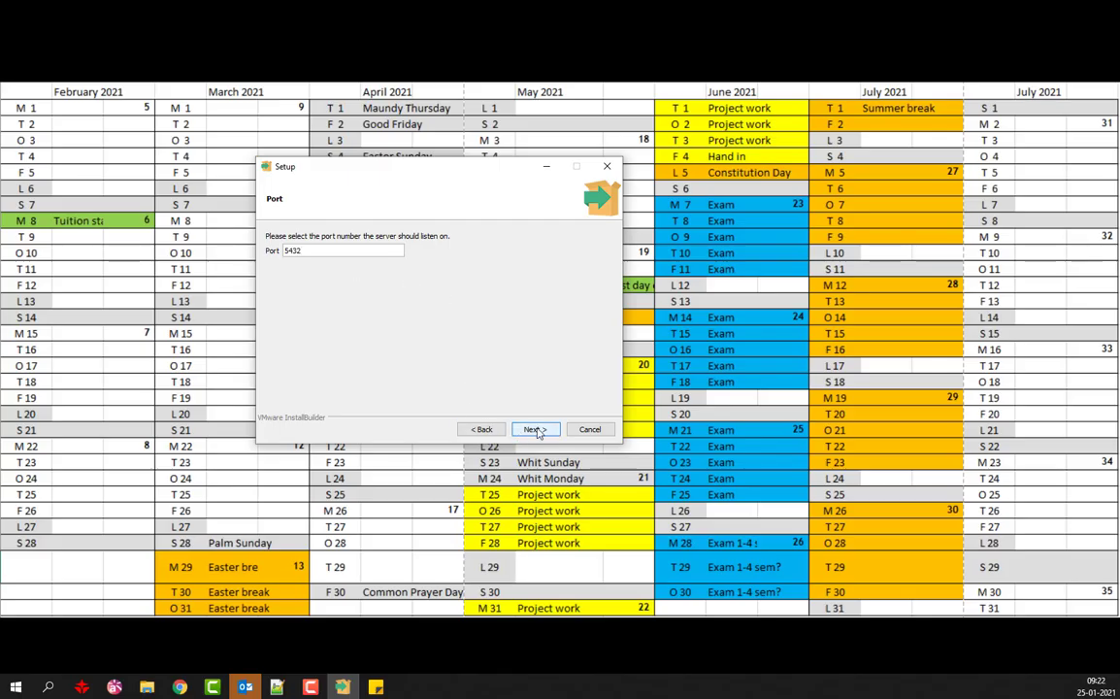
# Accept port 5432 for the server and set the database cluster's locale to English, United Kingdom
pyautogui.click(534, 429)
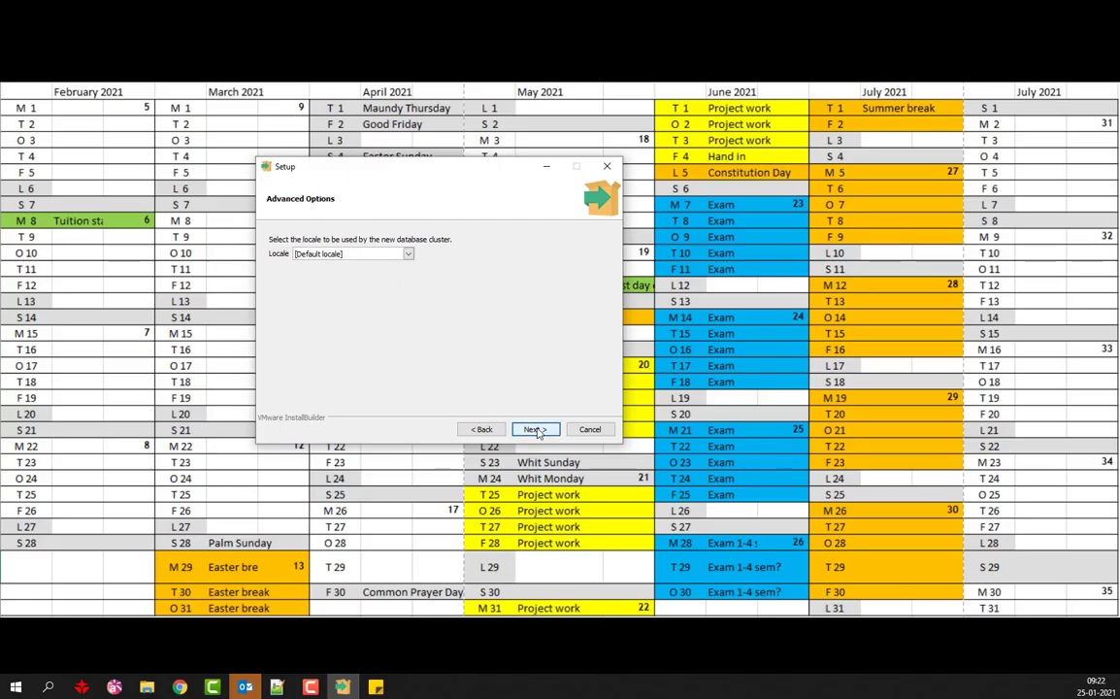
pyautogui.click(407, 254)
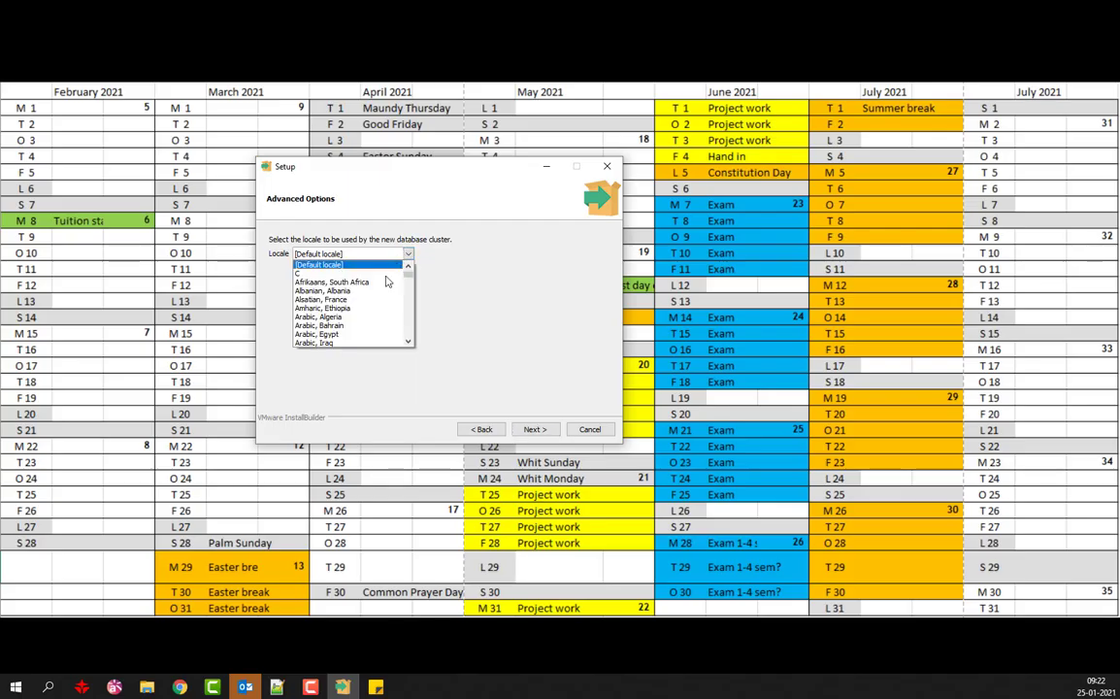
pyautogui.scroll(-15, 383, 288)
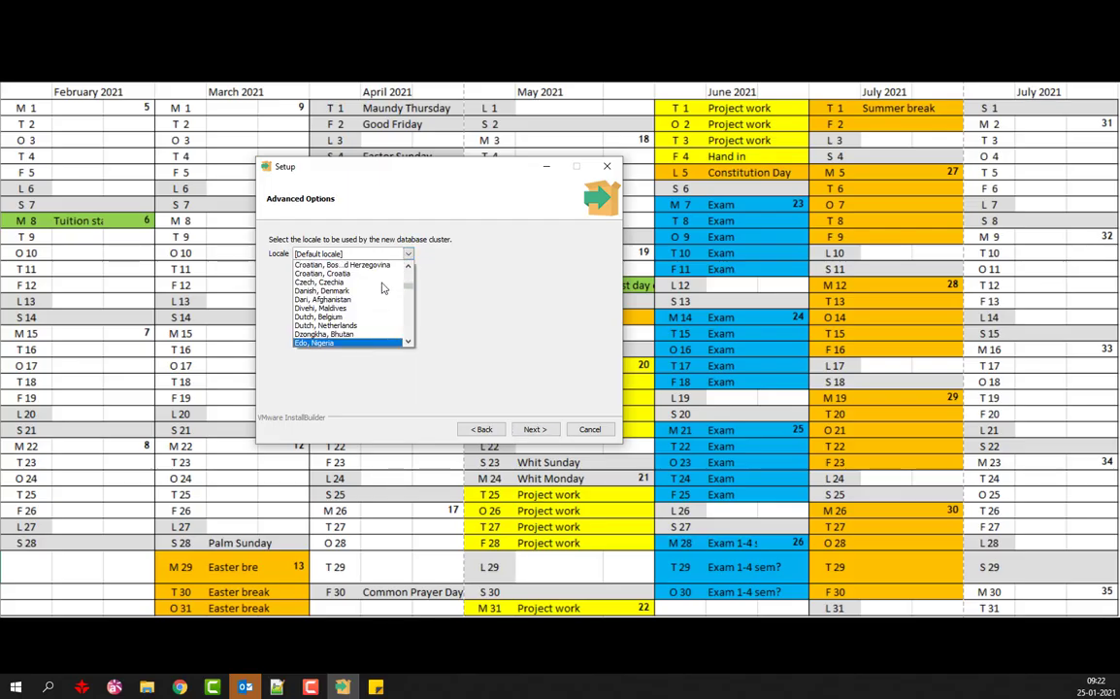
pyautogui.scroll(-5, 365, 327)
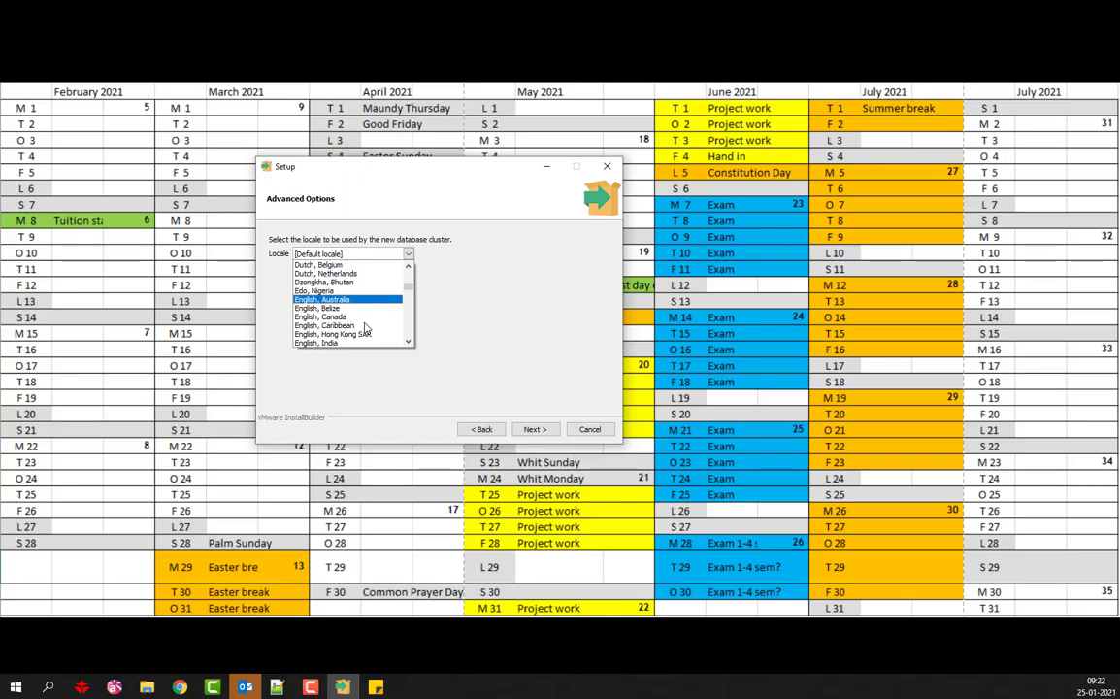
pyautogui.click(367, 327)
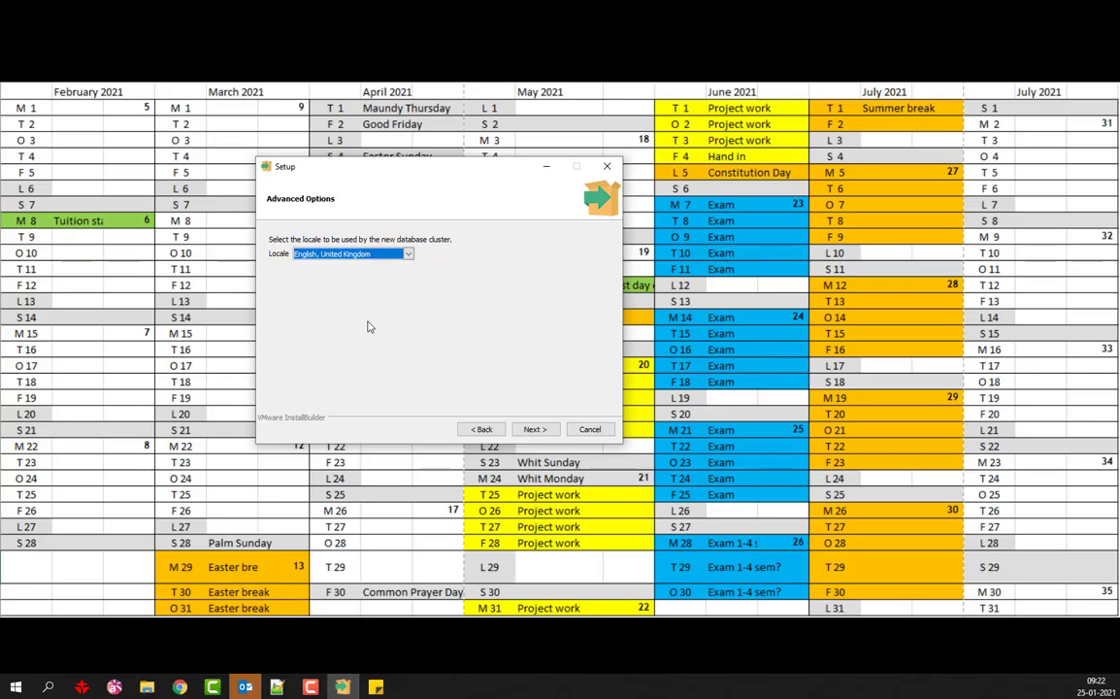
# Accept the remaining setup pages and start the PostgreSQL installation
pyautogui.click(539, 430)
pyautogui.click(535, 429)
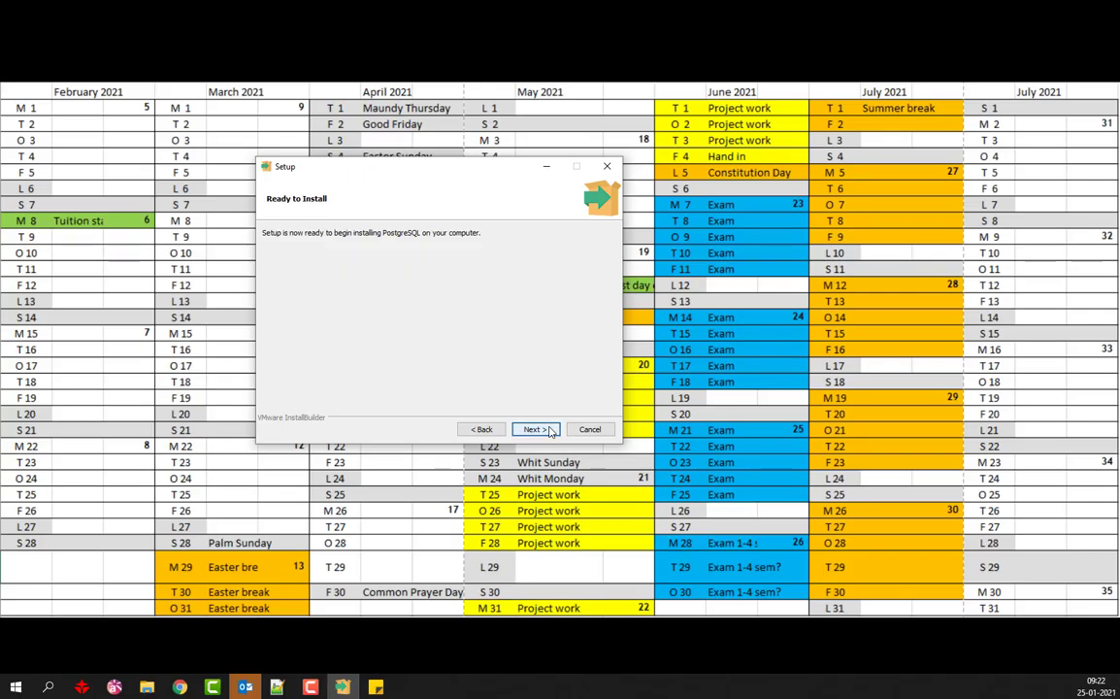
pyautogui.click(534, 429)
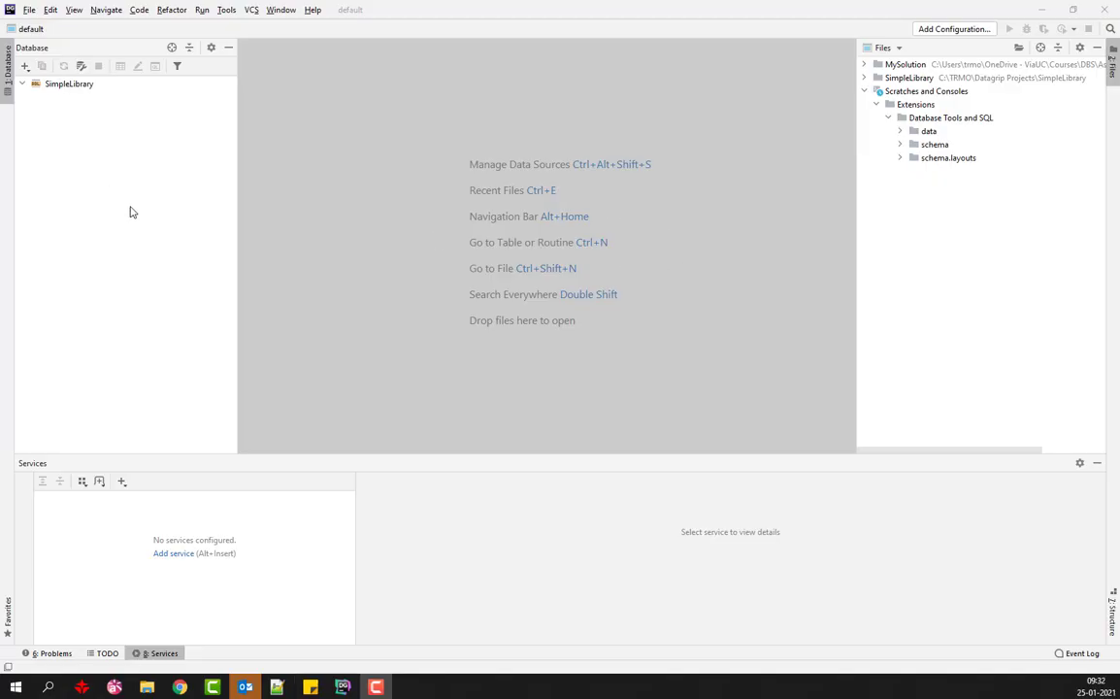
# In DataGrip, add a PostgreSQL data source on localhost with user postgres and the superuser password, then test and save the connection
pyautogui.click(27, 67)
pyautogui.moveTo(64, 86)
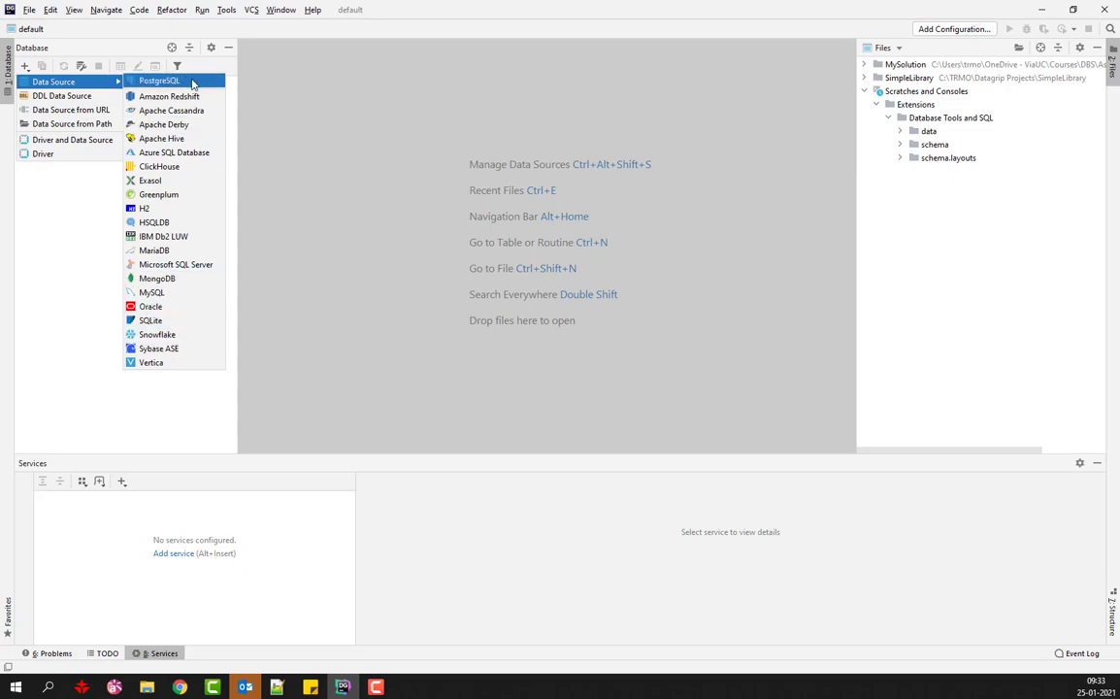
pyautogui.click(160, 82)
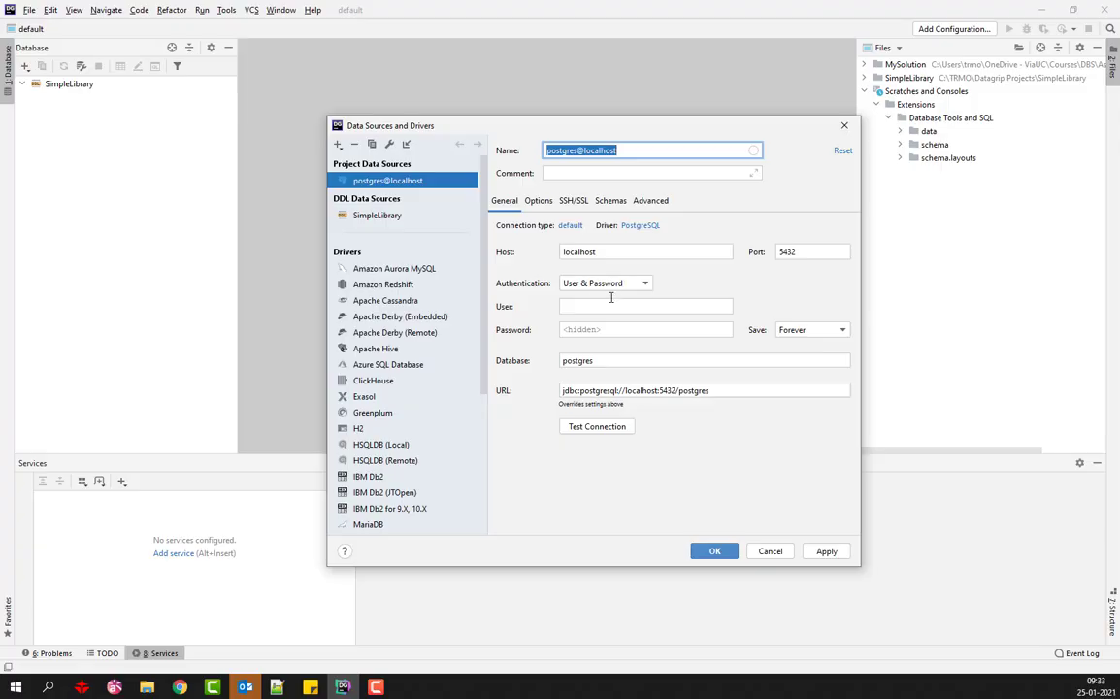
pyautogui.click(610, 306)
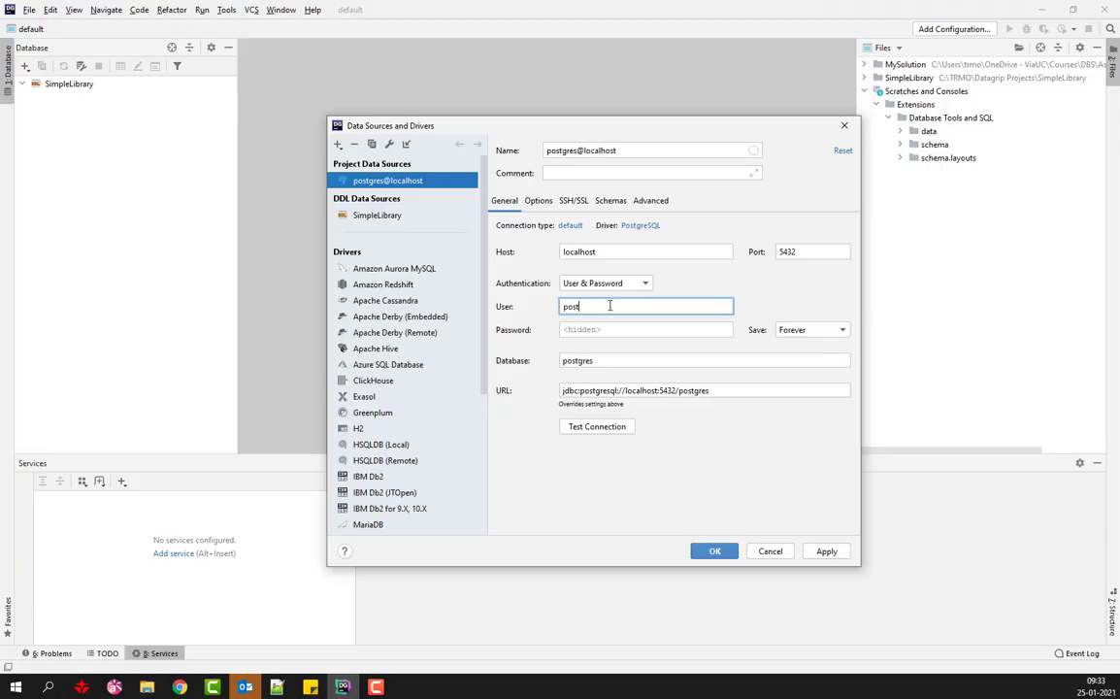
pyautogui.click(604, 328)
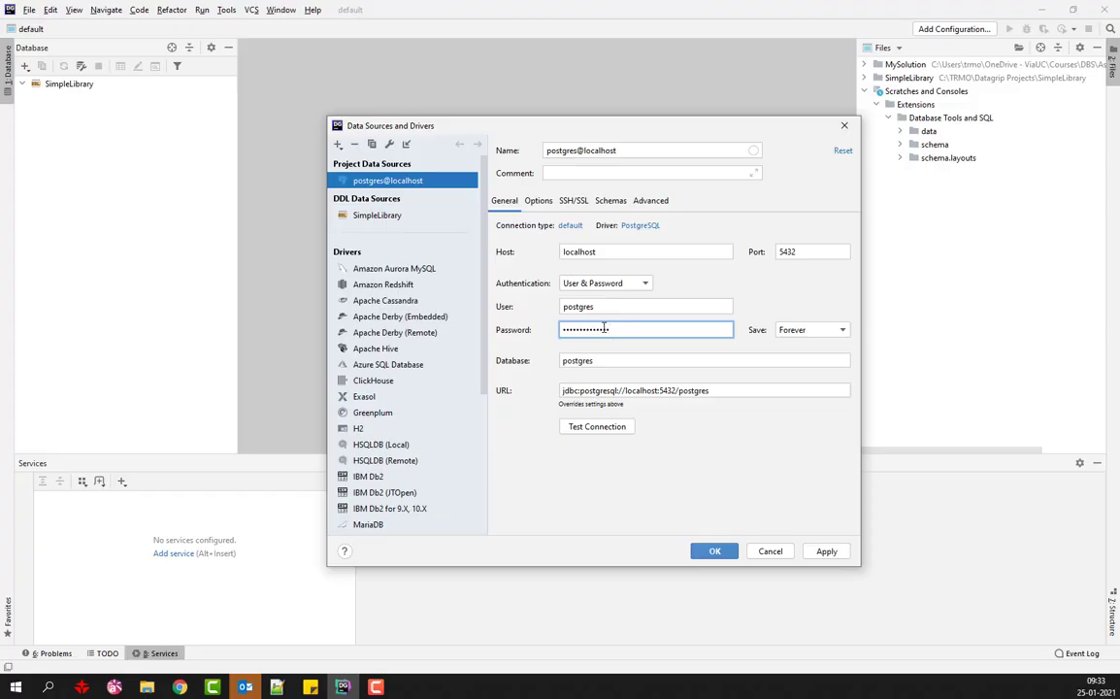
pyautogui.click(625, 432)
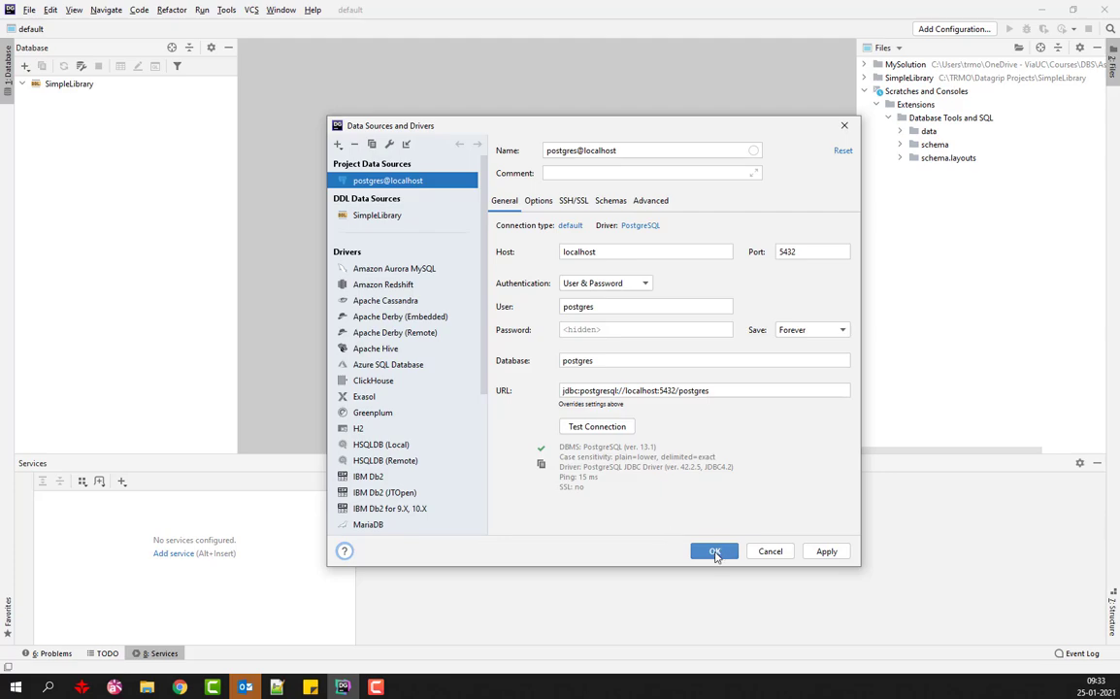
pyautogui.click(715, 553)
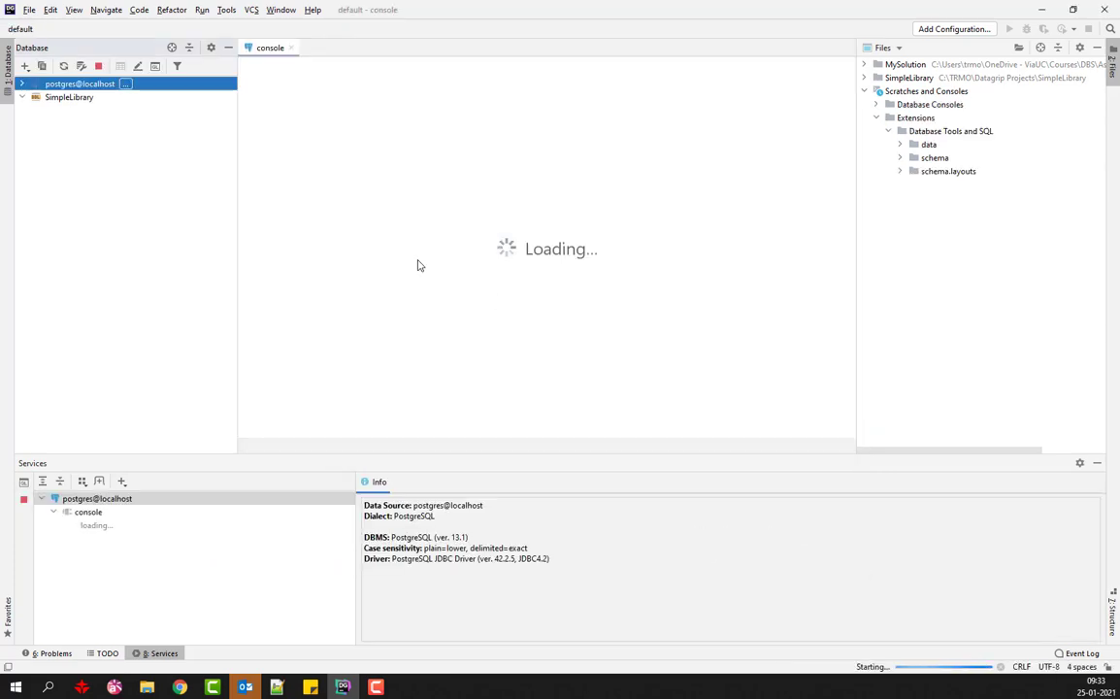
# Expand the postgres@localhost data source, then write and run CREATE SCHEMA "testskema"; in its console
pyautogui.doubleClick(79, 84)
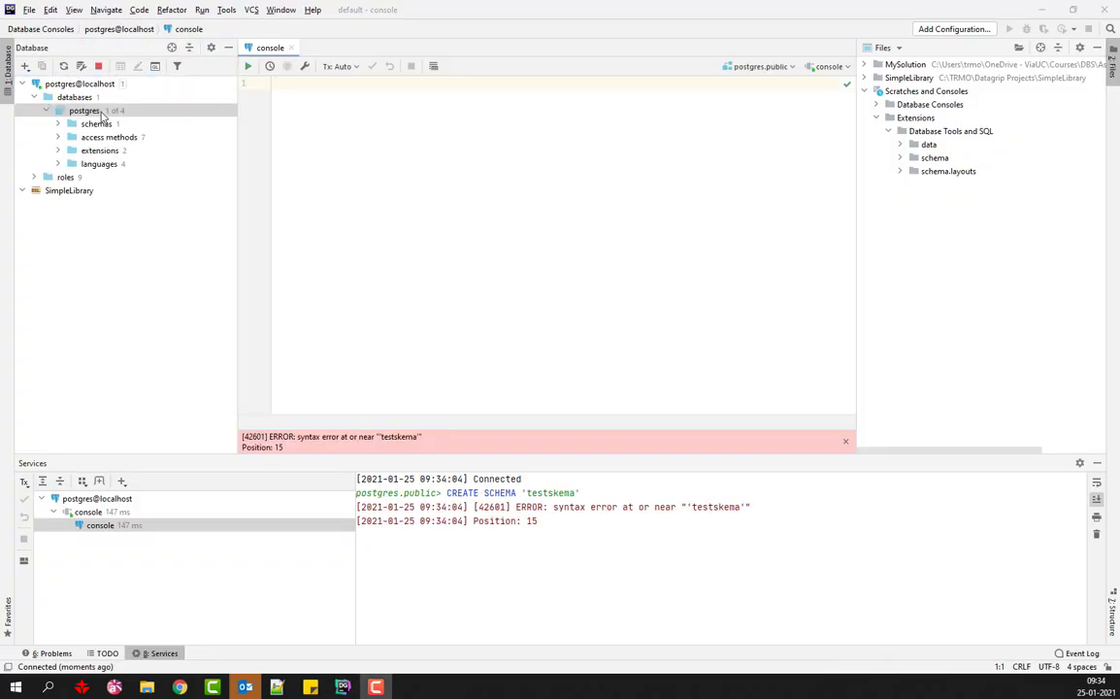
pyautogui.click(102, 113)
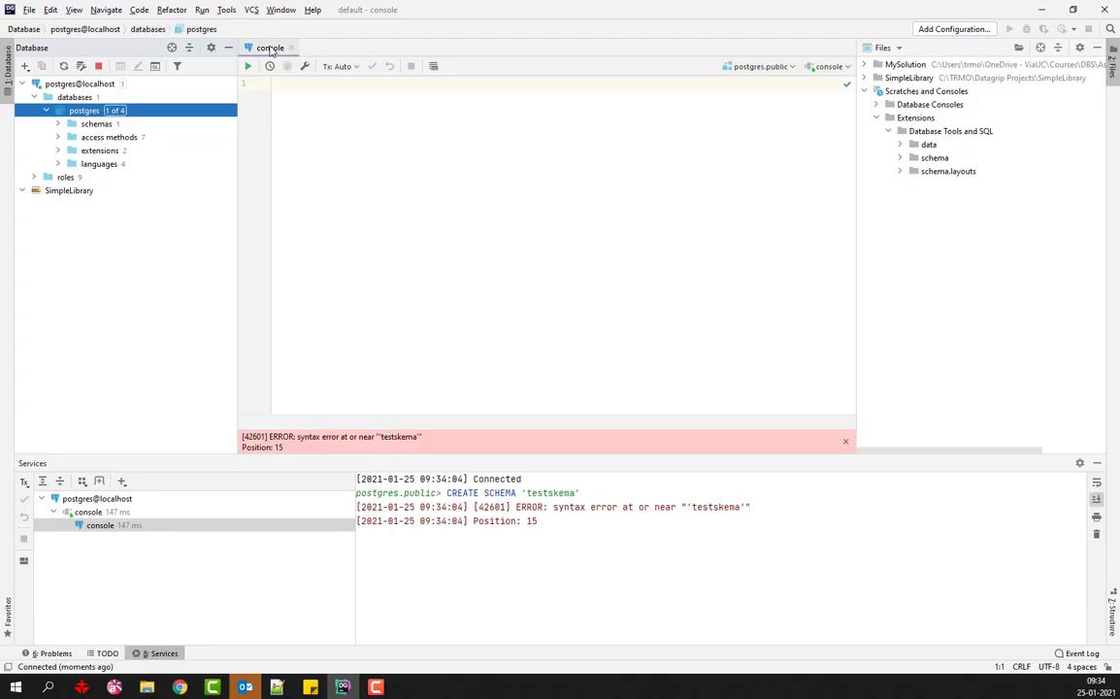
pyautogui.click(296, 85)
pyautogui.write('CRE')
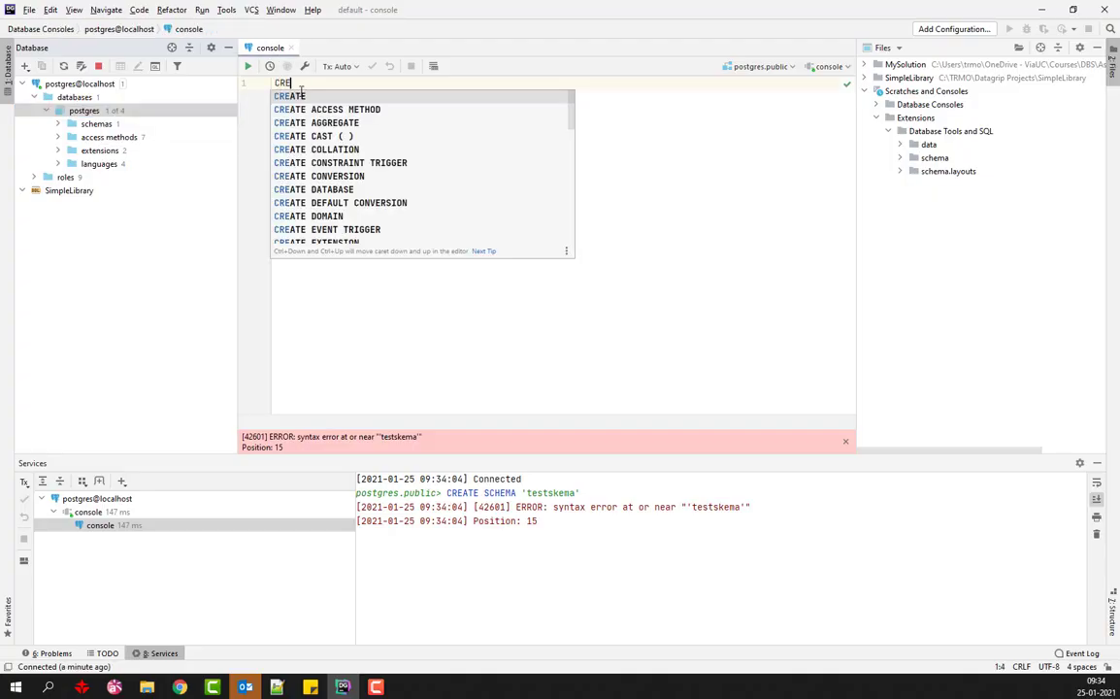
pyautogui.write('ATE SCH')
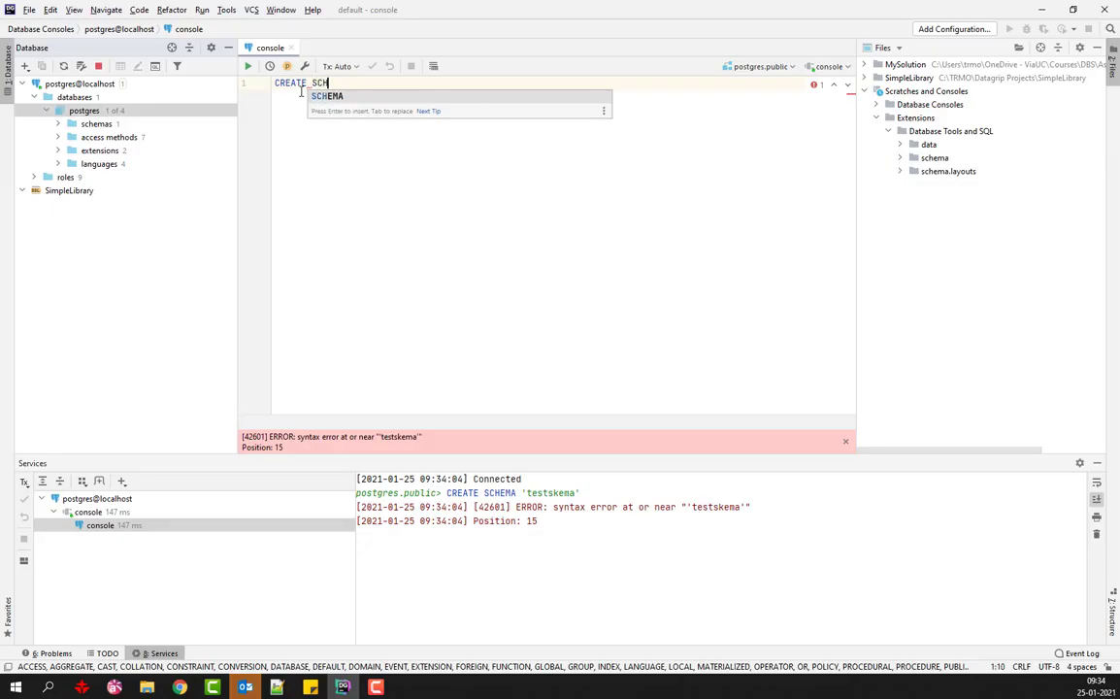
pyautogui.write('EMA "testske')
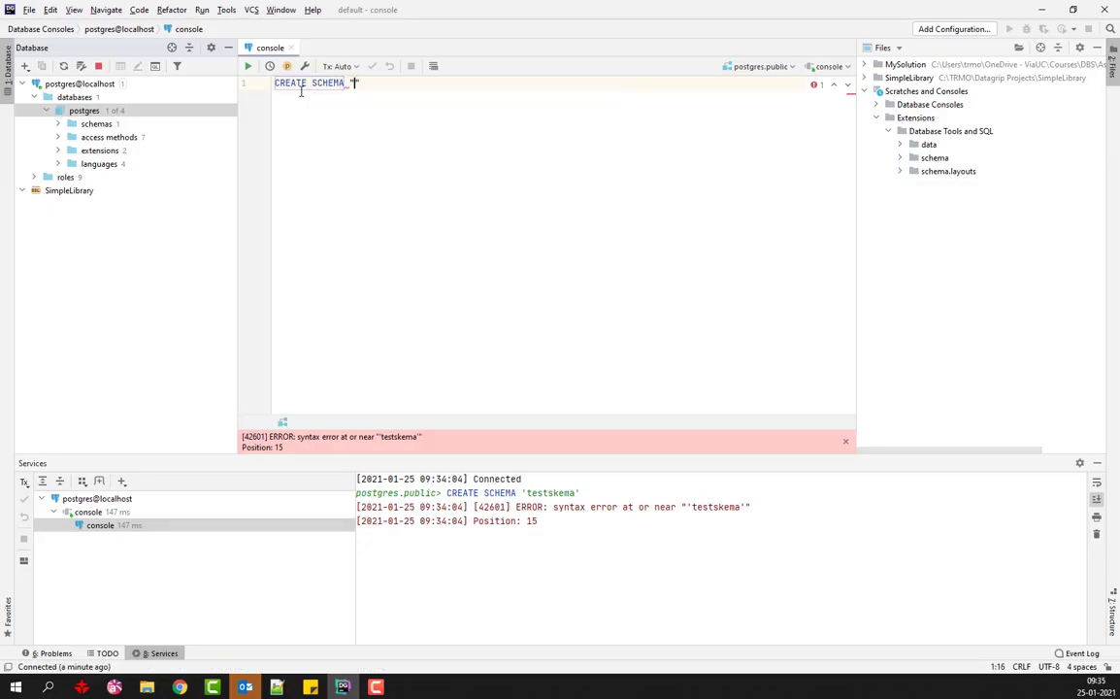
pyautogui.write('ma";')
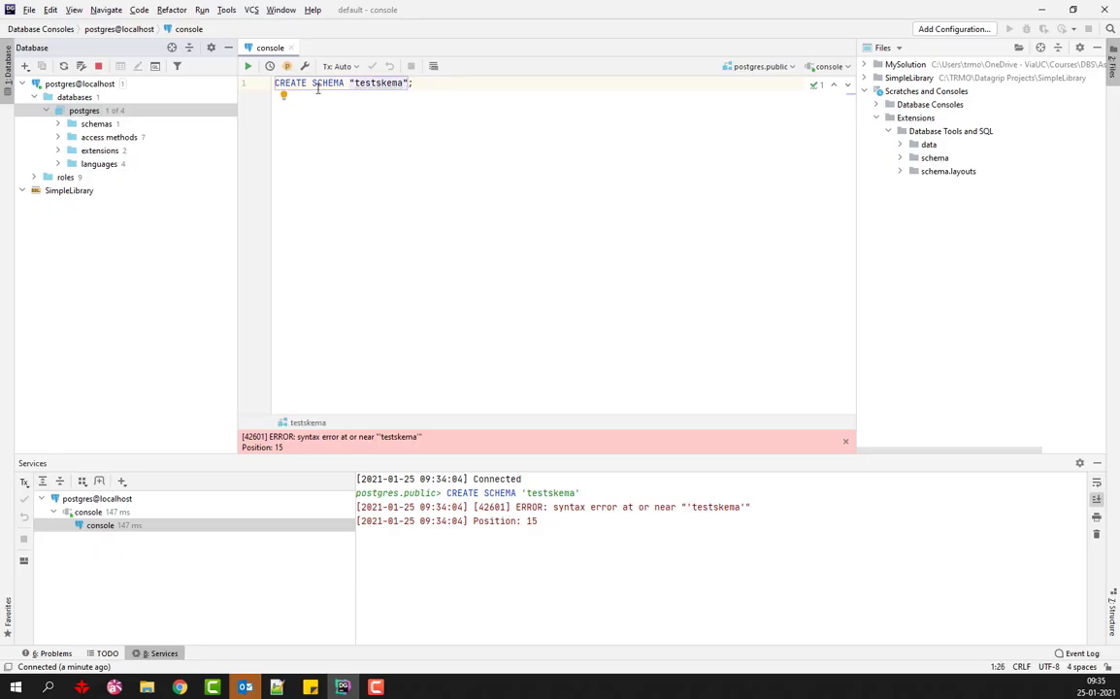
pyautogui.click(318, 87)
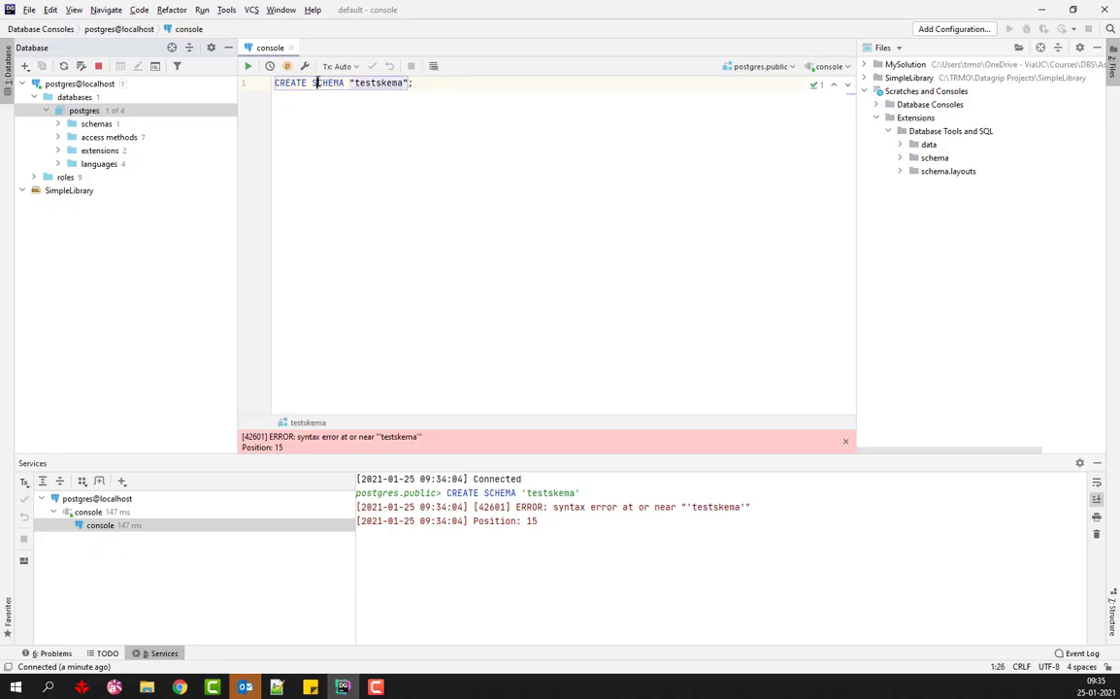
pyautogui.click(248, 66)
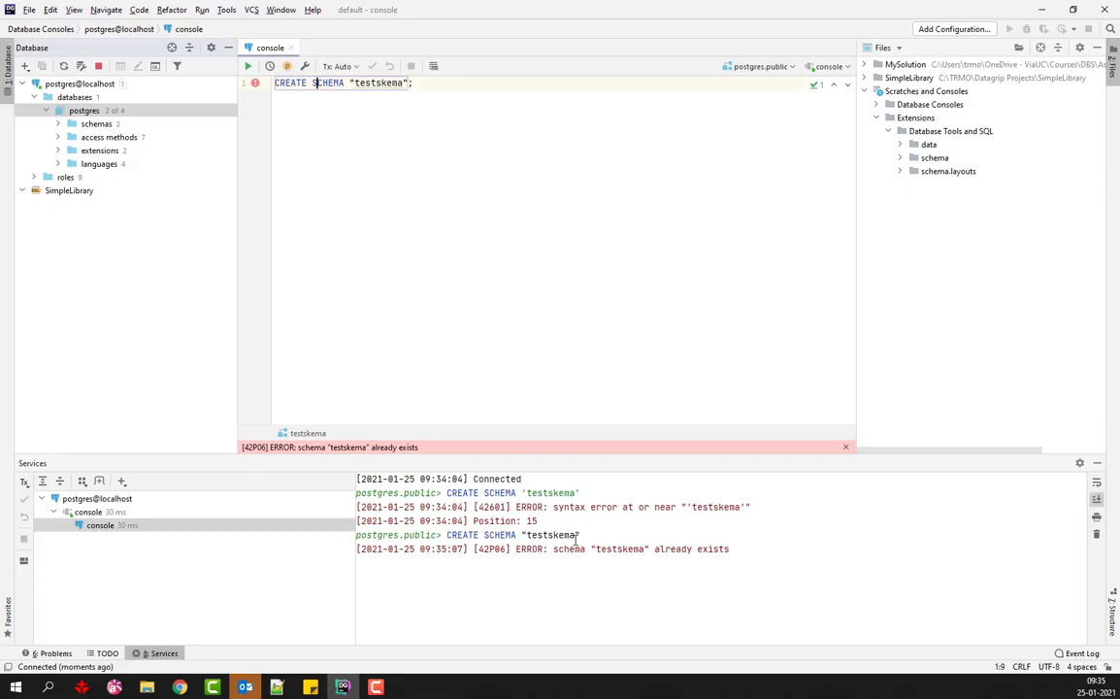
# Check the console's output for the statement and locate testskema among the postgres database's schemas
pyautogui.moveTo(744, 547); pyautogui.dragTo(447, 522)
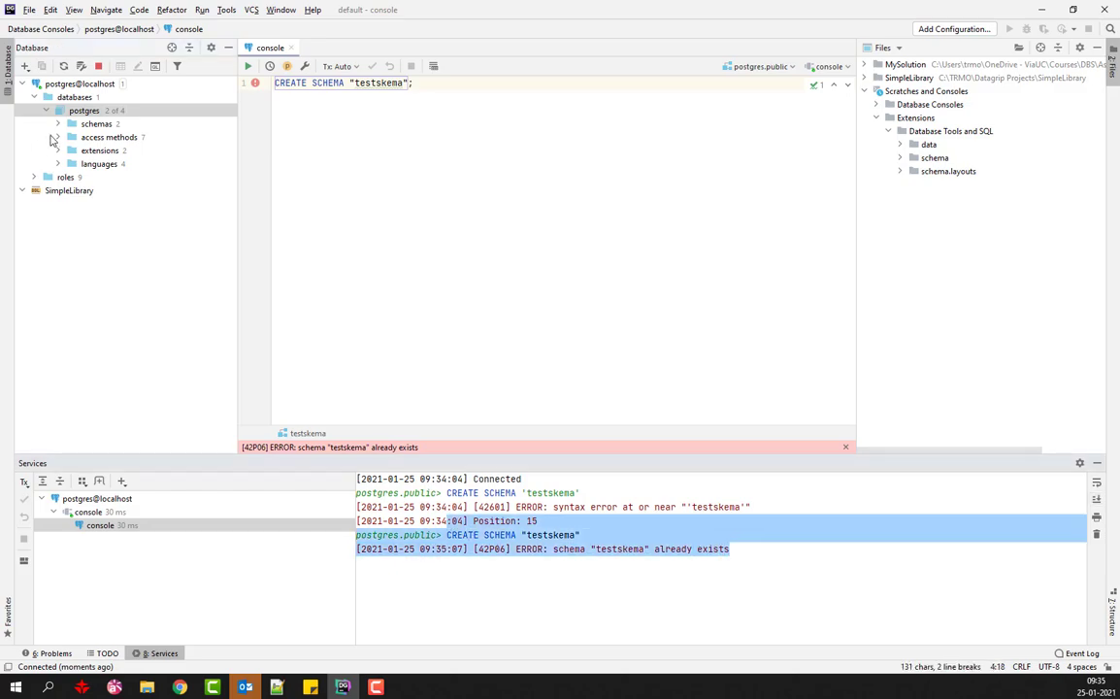
pyautogui.click(58, 124)
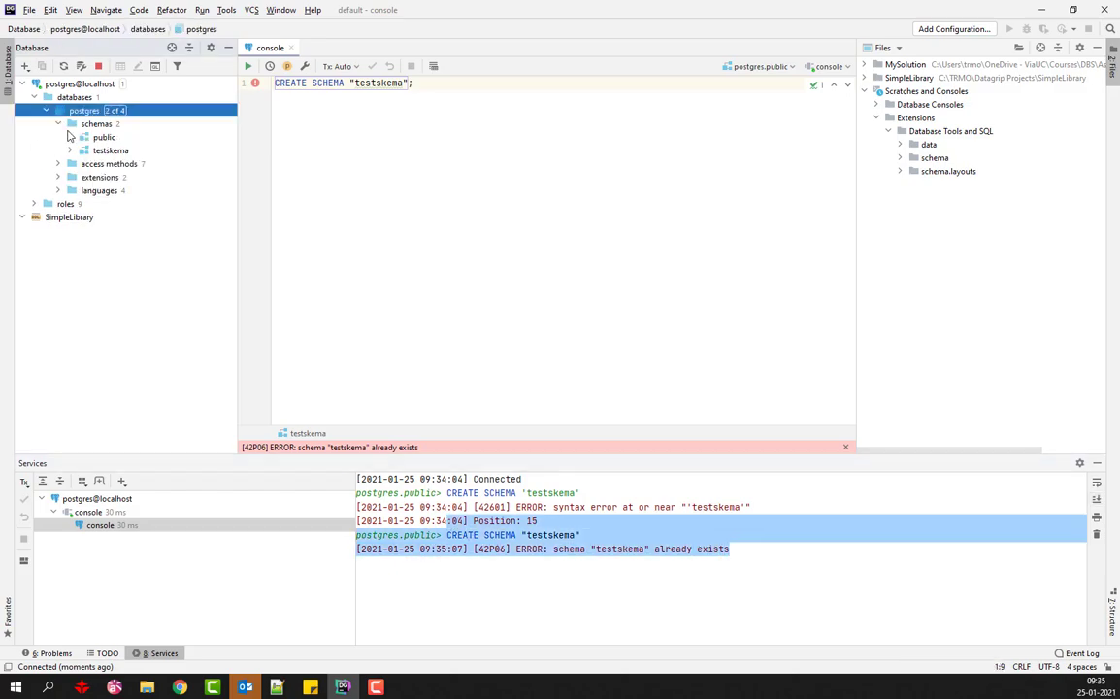
pyautogui.click(126, 153)
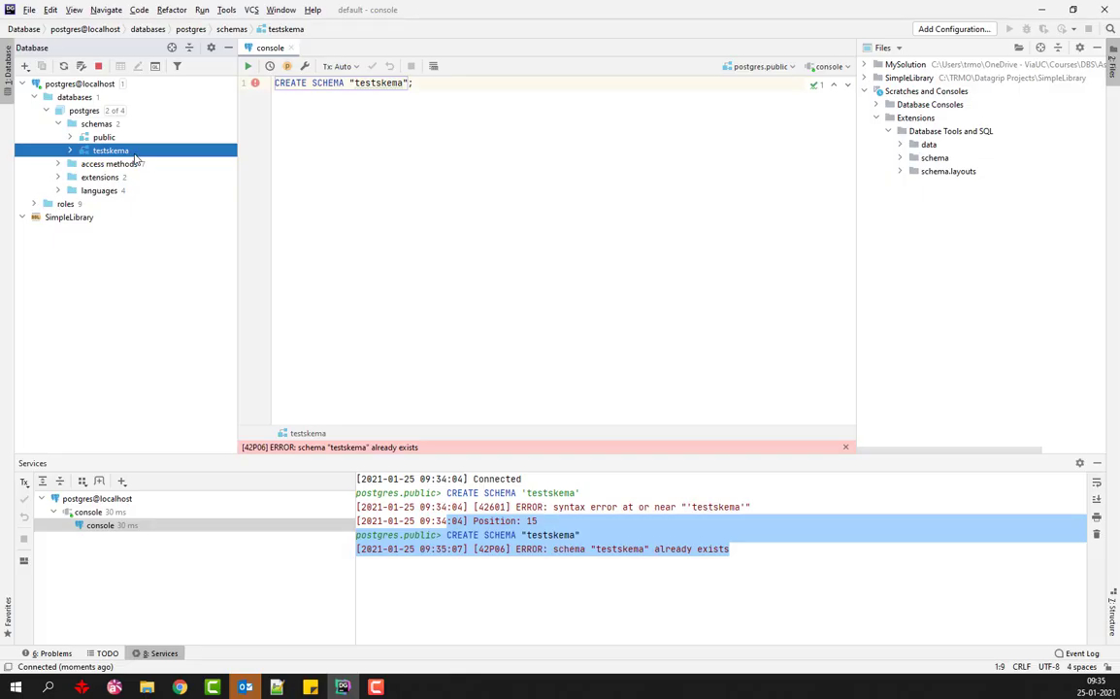